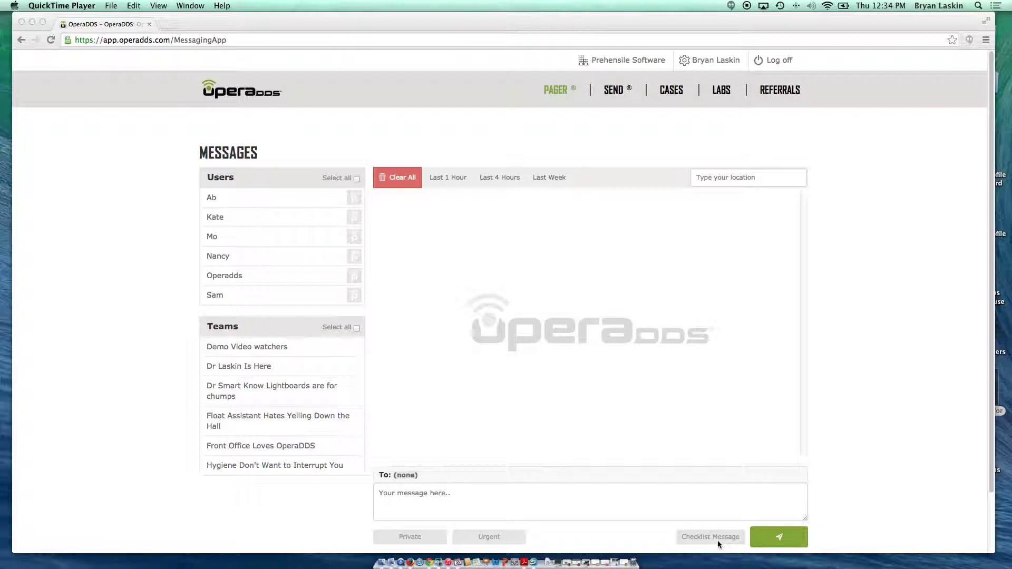
- Go to the Pager Checklist fields page under Company Settings via the user name menu
click(713, 60)
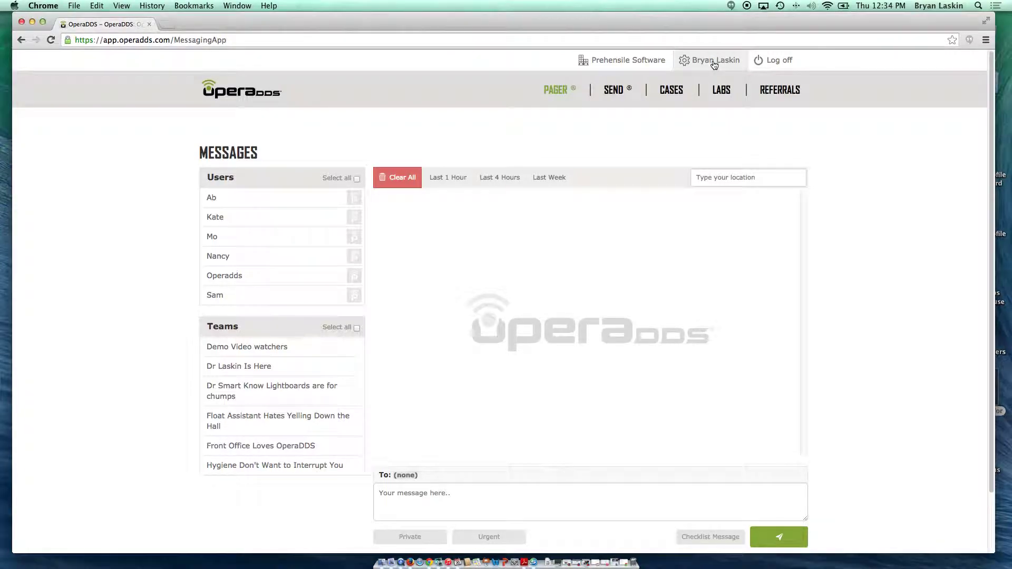
click(714, 66)
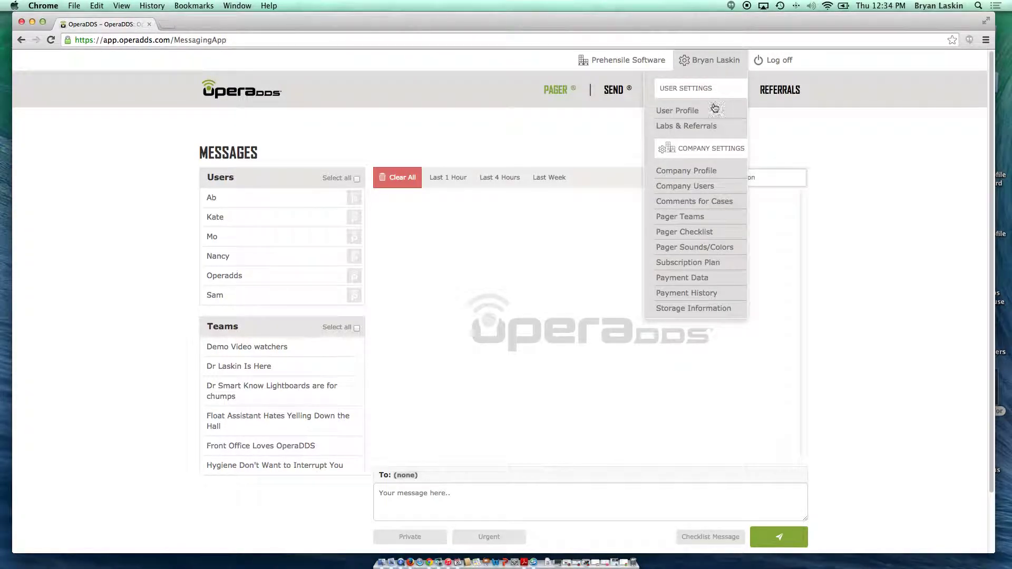
click(706, 233)
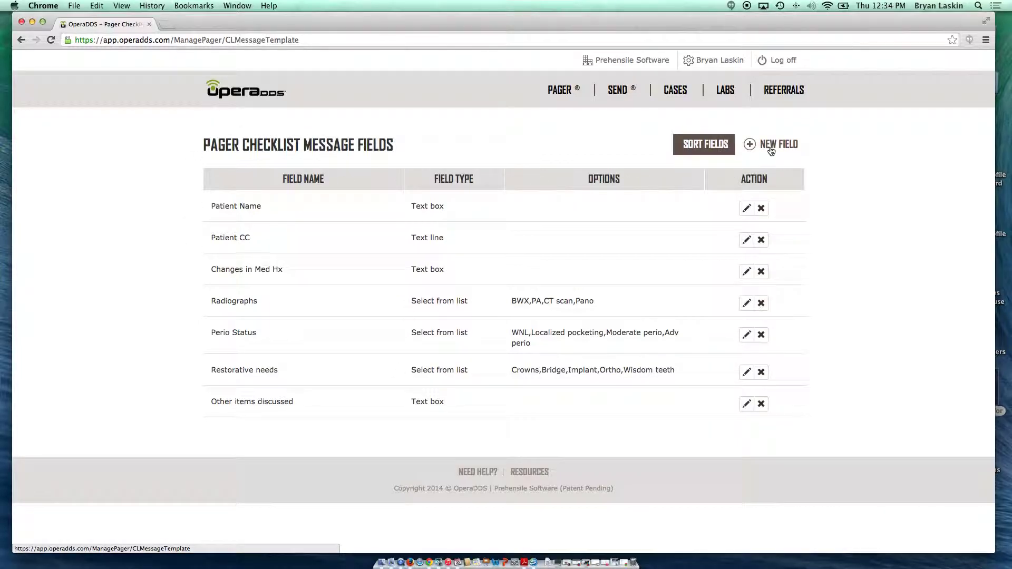
- Create a new checklist field named Personal items and bring up the field type choices
click(770, 146)
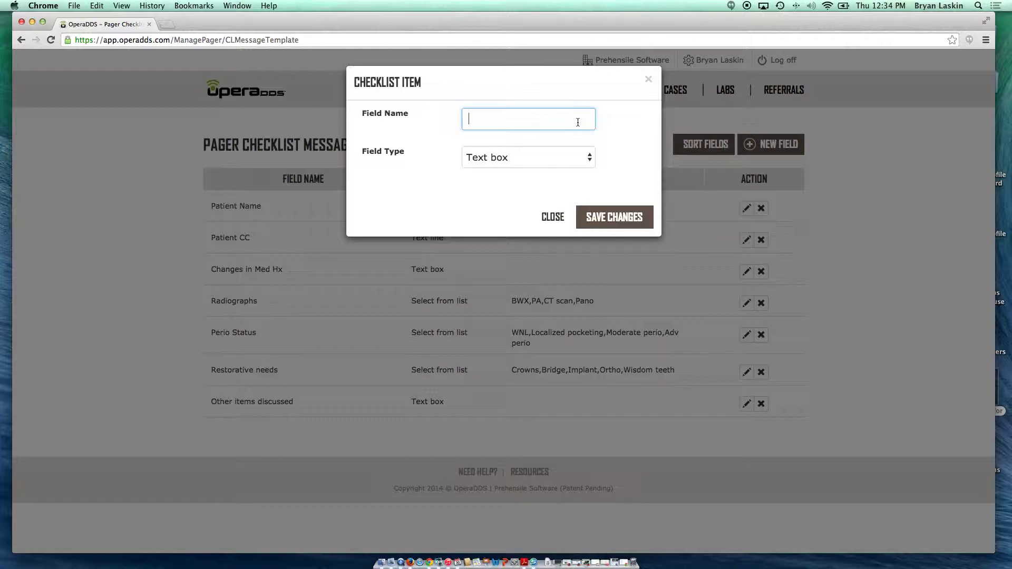
text(Personal i)
text(tems)
click(560, 159)
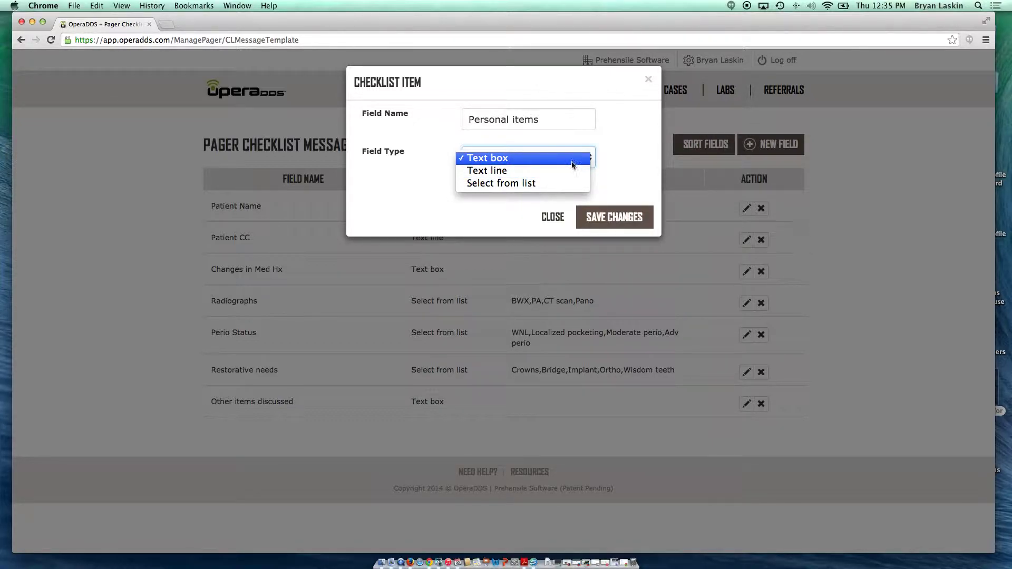
- Make the field Select from list and add the options nothing and smells bad
click(568, 187)
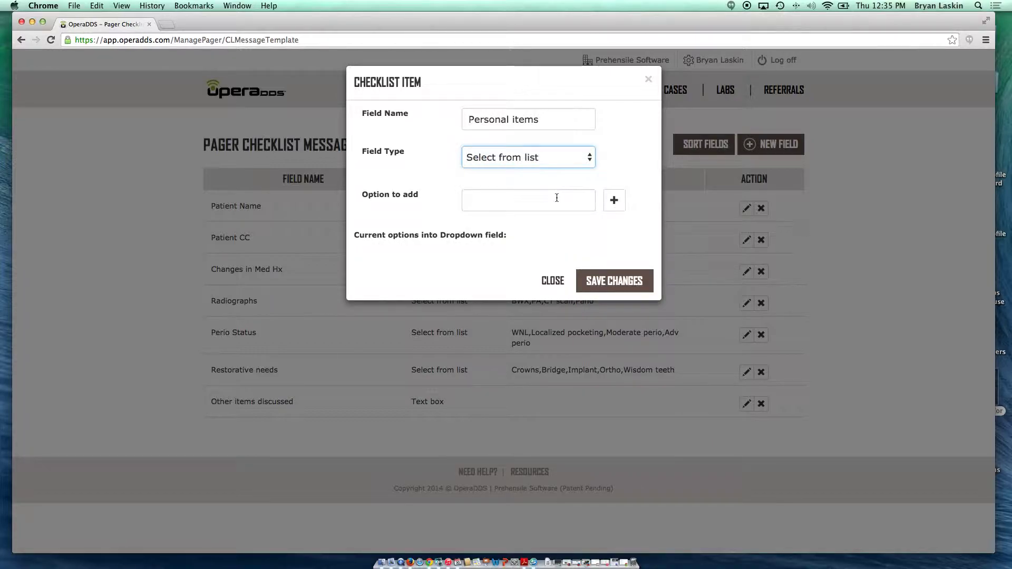
click(561, 206)
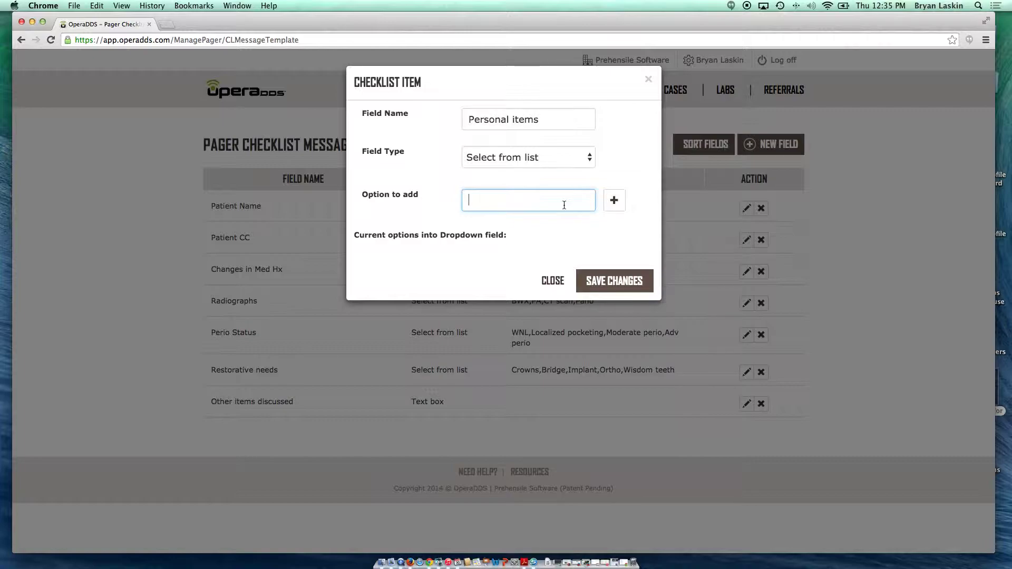
text(nothing)
click(617, 204)
click(617, 203)
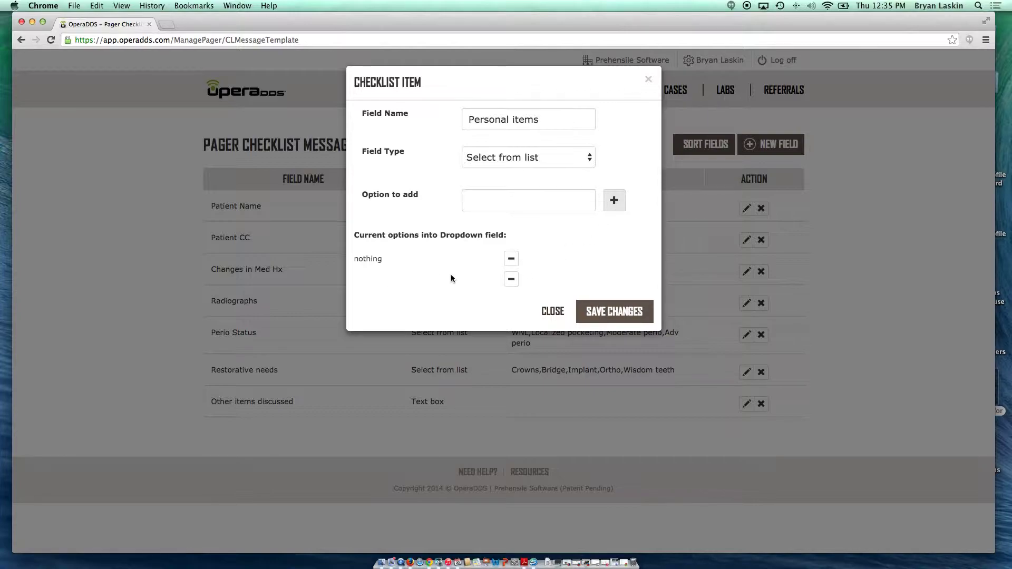
click(528, 199)
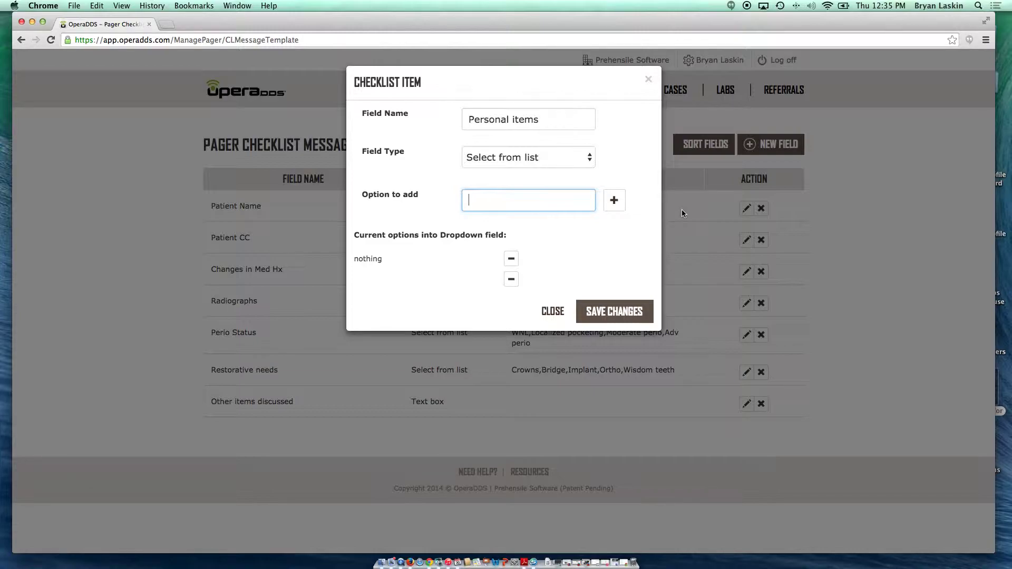
text(smells )
text(bad)
click(613, 199)
- Add arrived late and has a hat, remove nothing, and save the Personal items field
click(540, 198)
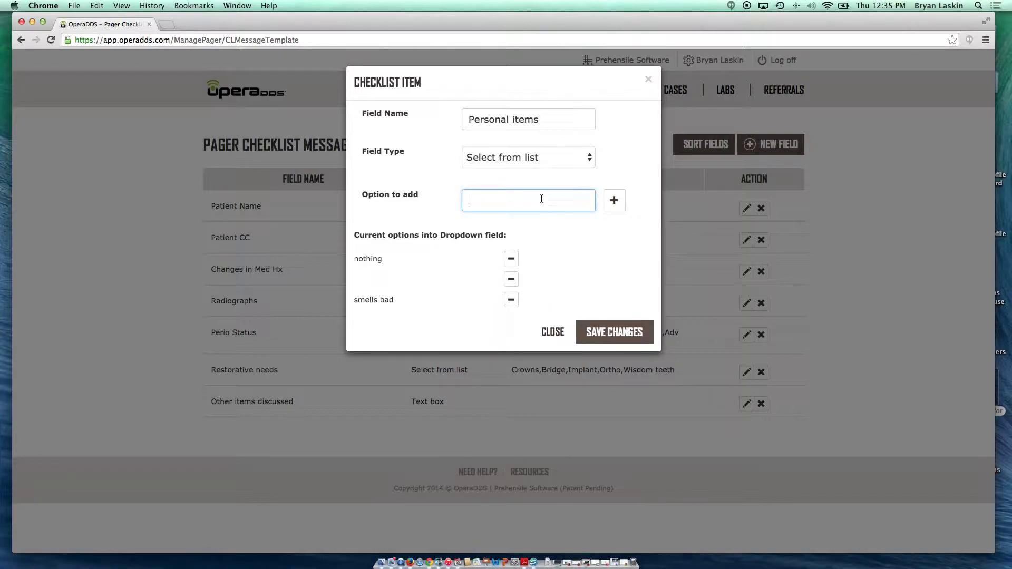
text(arrived)
text( late)
click(606, 204)
click(584, 199)
text(sm)
key(BackSpace)
key(BackSpace)
text(has a hat)
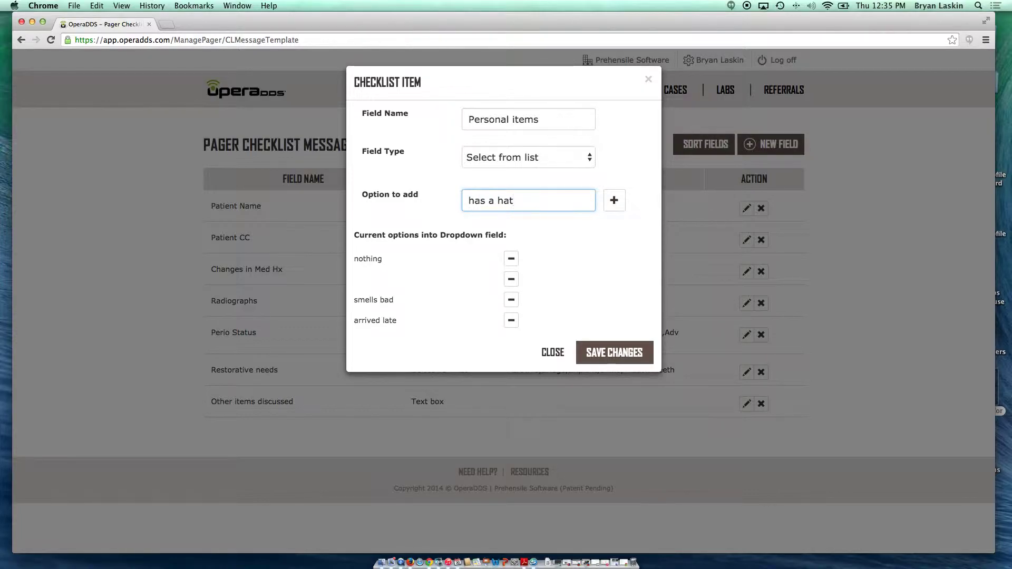
click(610, 203)
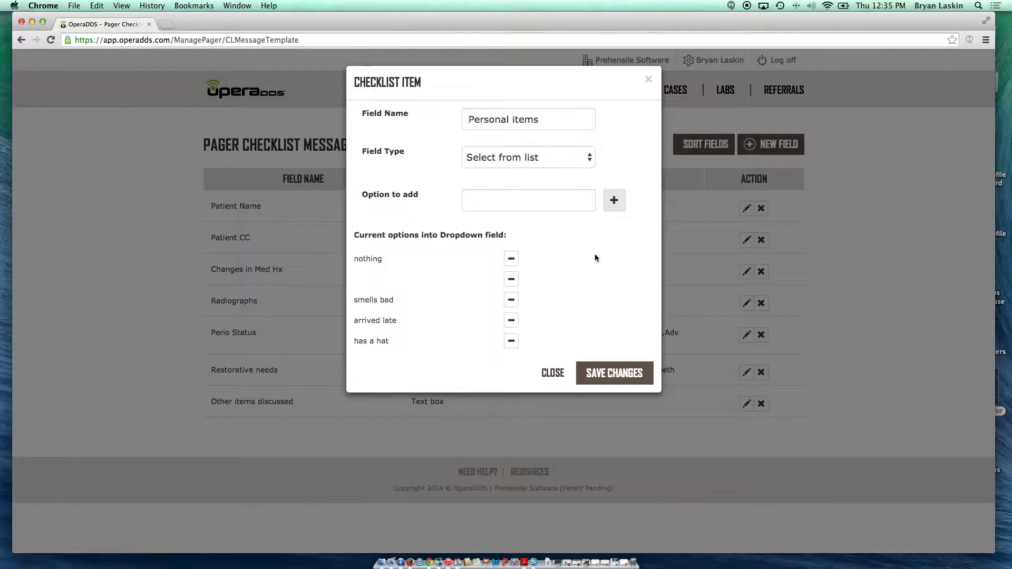
click(511, 260)
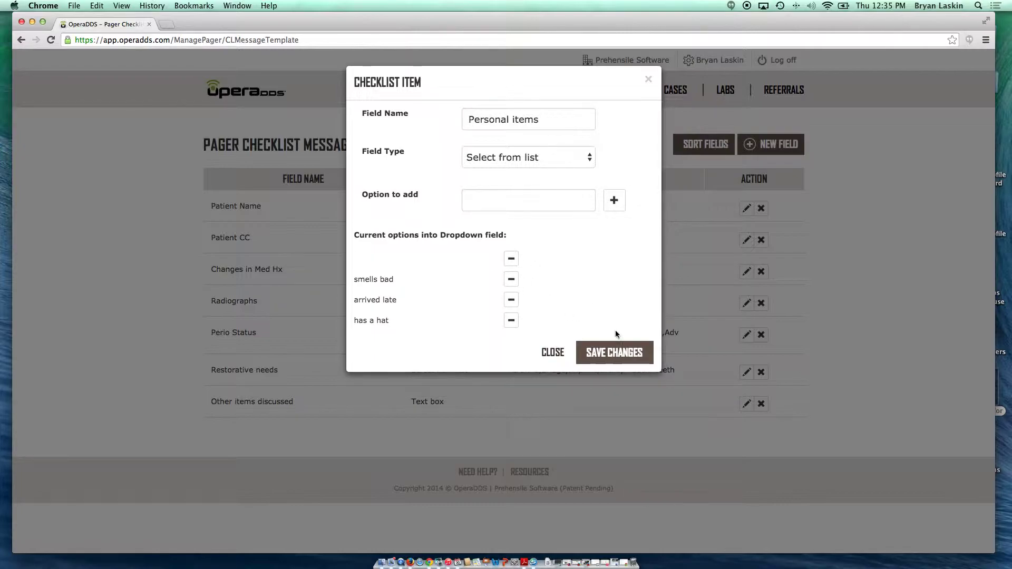
click(616, 353)
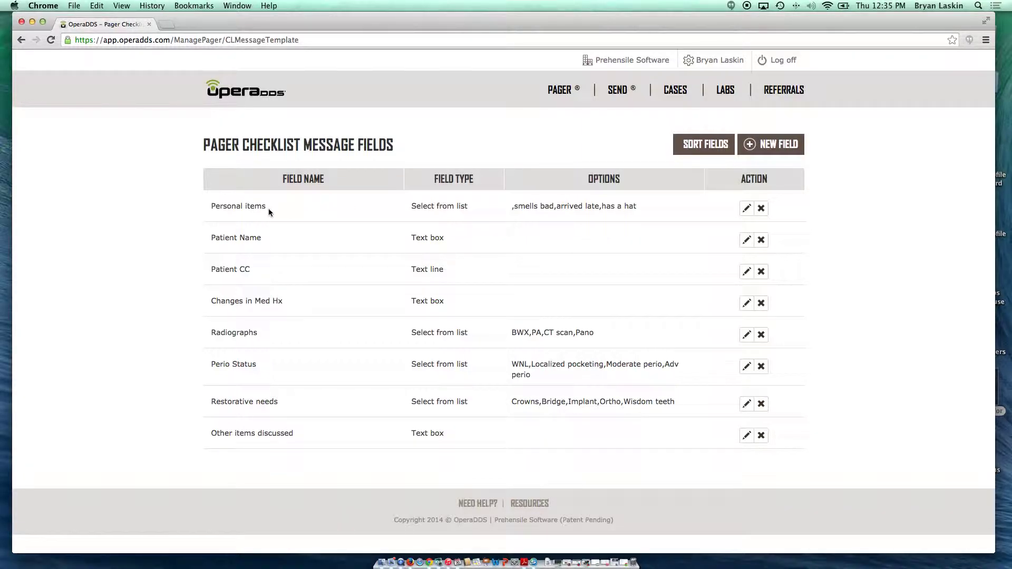
- In Sort Fields, move Personal items down to the last position and save the order
click(705, 145)
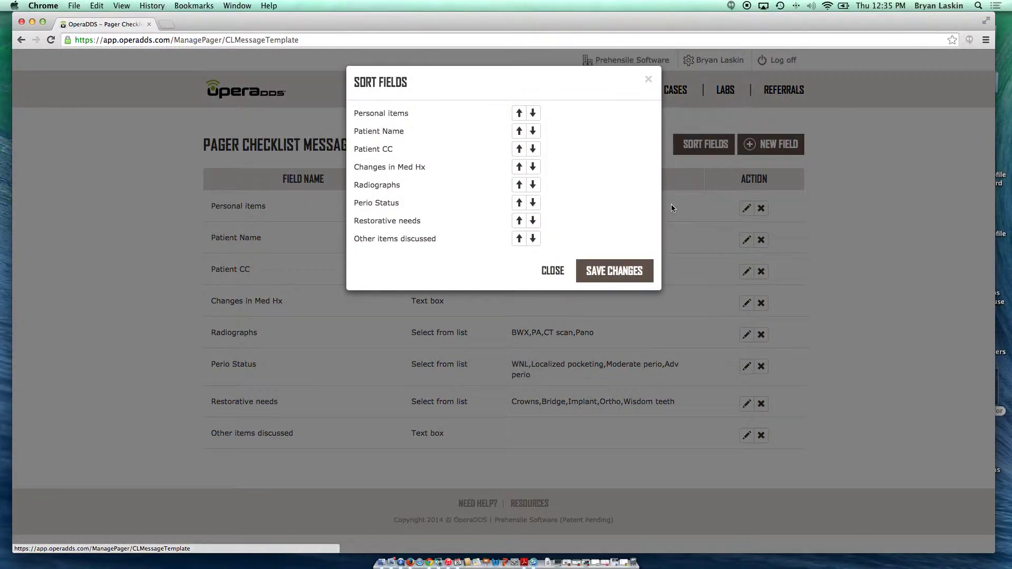
click(532, 113)
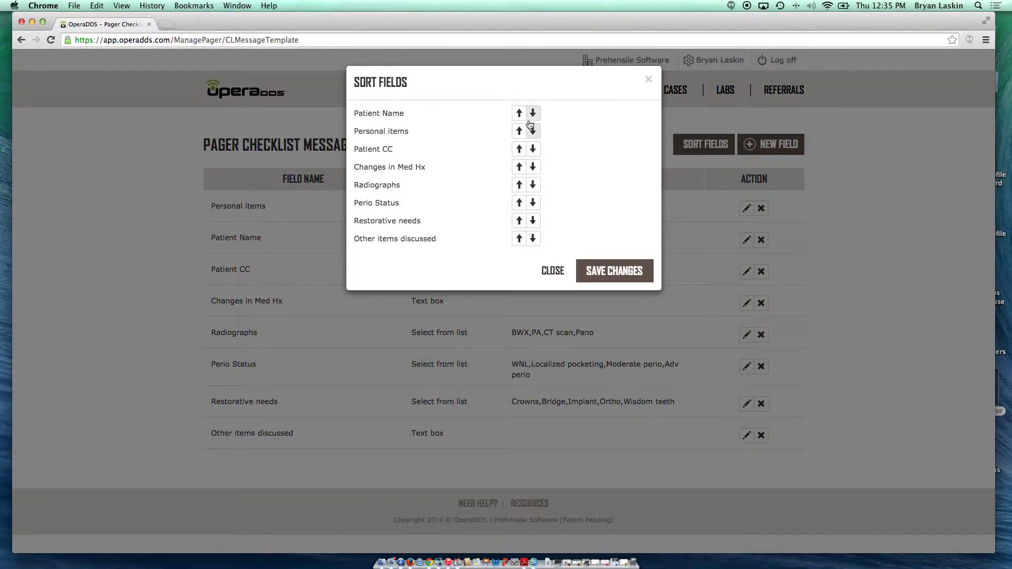
click(532, 130)
click(534, 150)
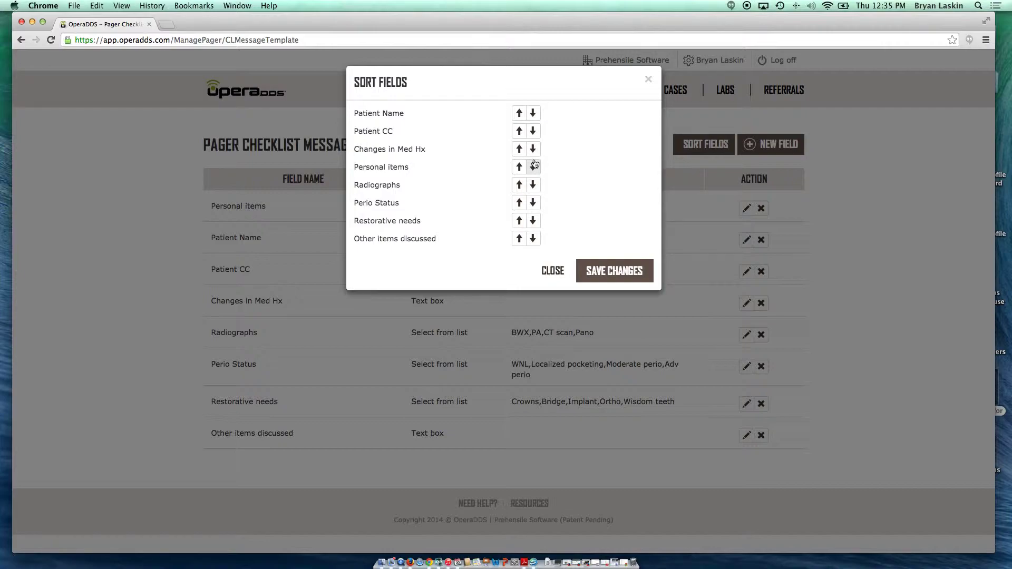
click(534, 167)
click(534, 185)
click(534, 202)
click(533, 221)
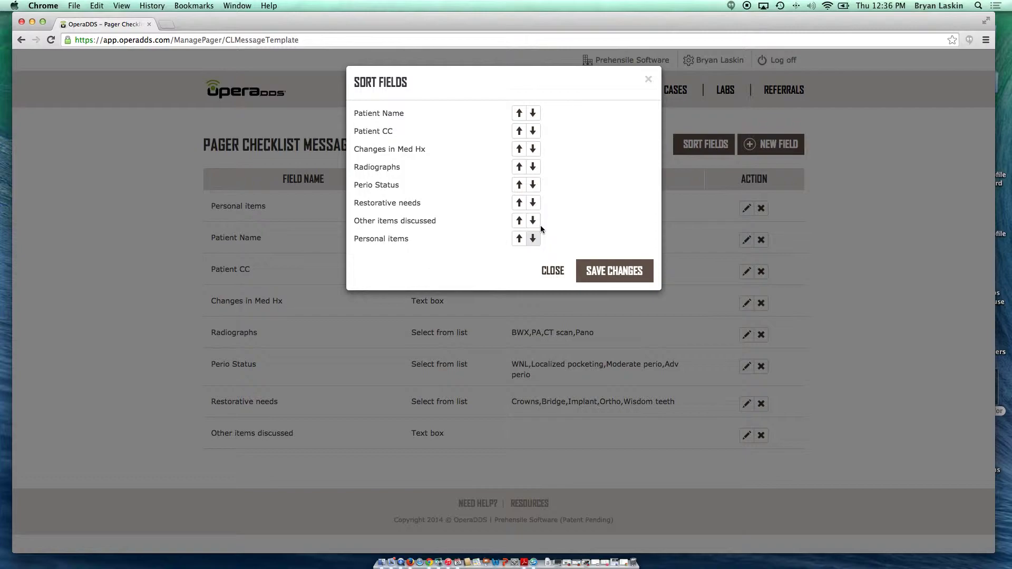
click(621, 272)
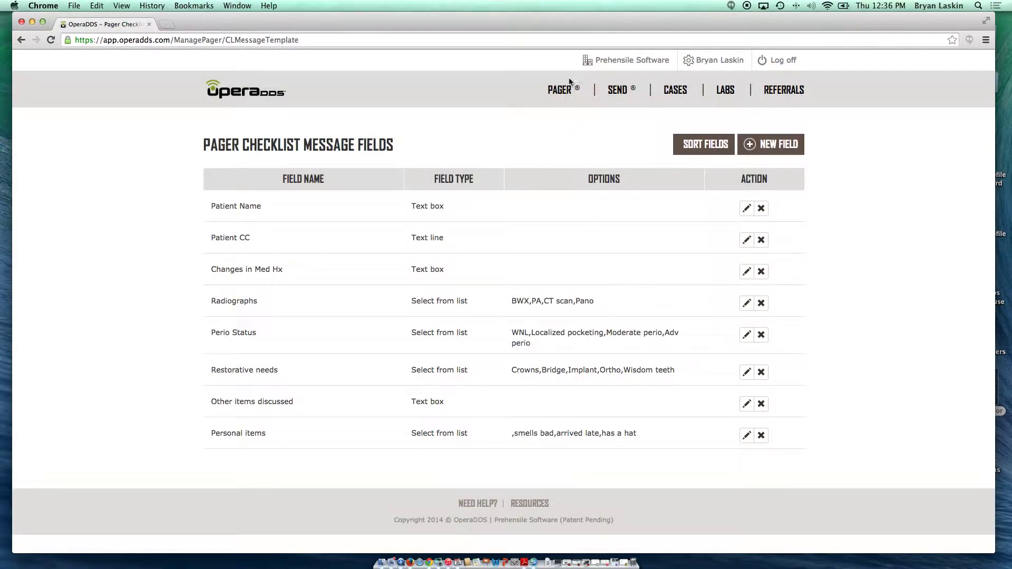
- From the messages page, pick the first user Ab, mark Urgent and start a Checklist Message
click(569, 95)
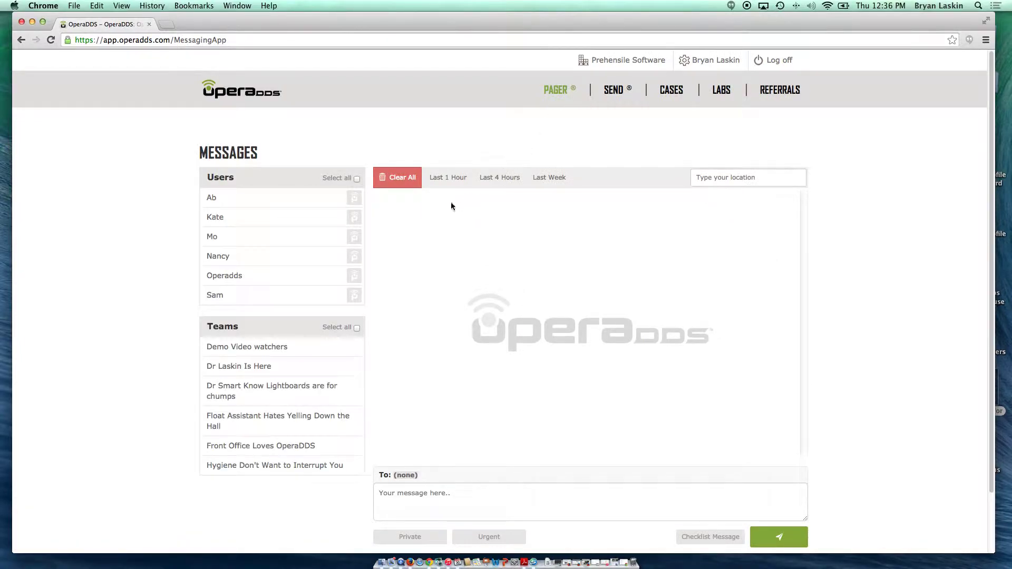
click(310, 203)
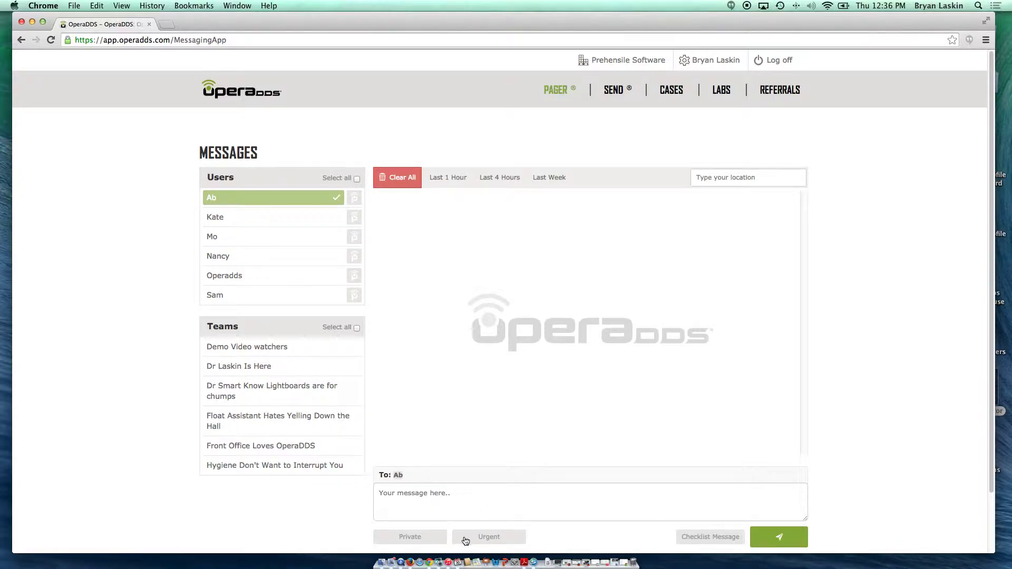
click(486, 538)
click(706, 538)
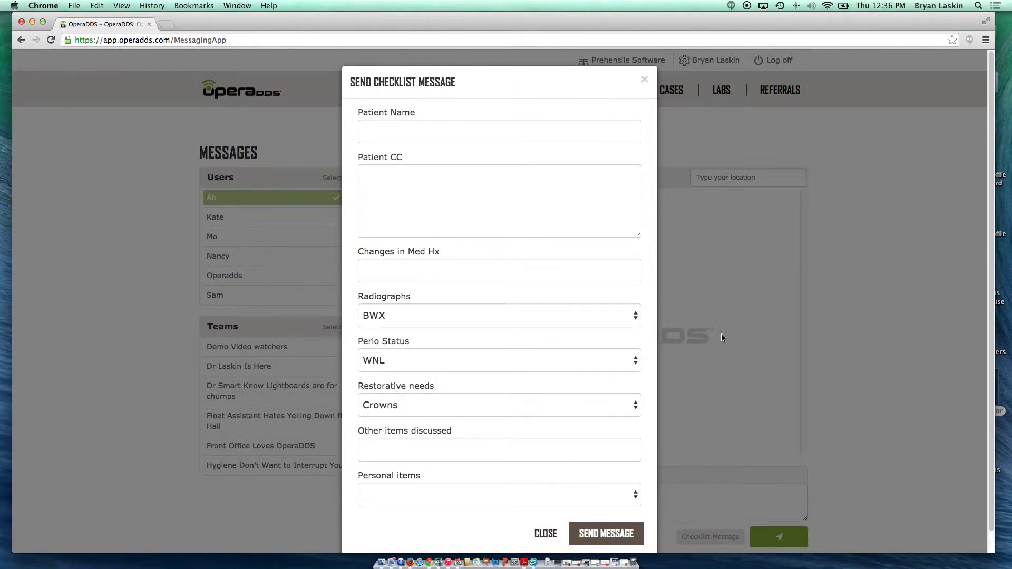
- Enter patient Jo, review Personal items, note 'Is wanting to schedule yesterday.' and send the message
click(529, 136)
text(Jo)
key(Tab)
key(Tab)
key(Tab)
key(Tab)
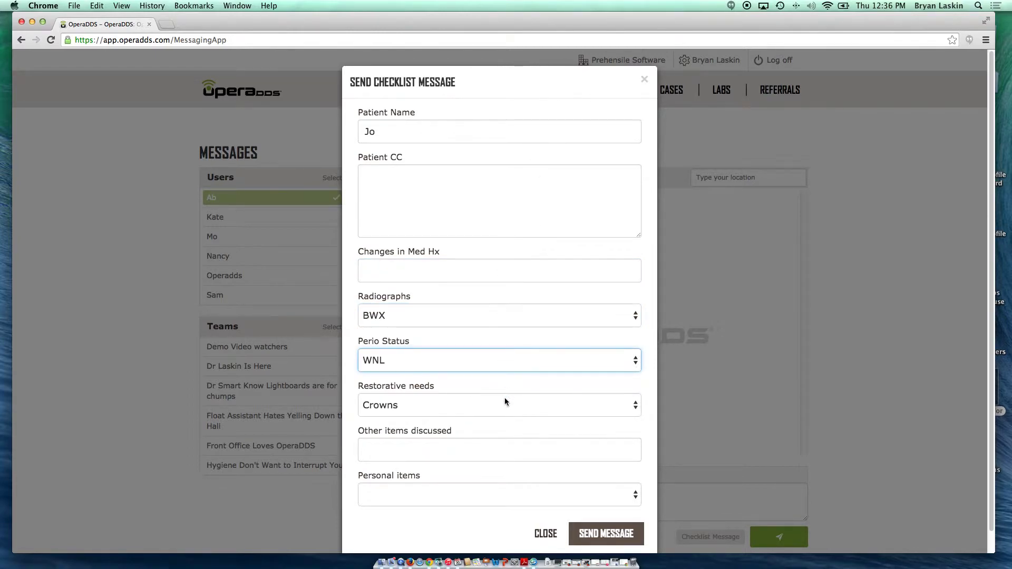
click(495, 499)
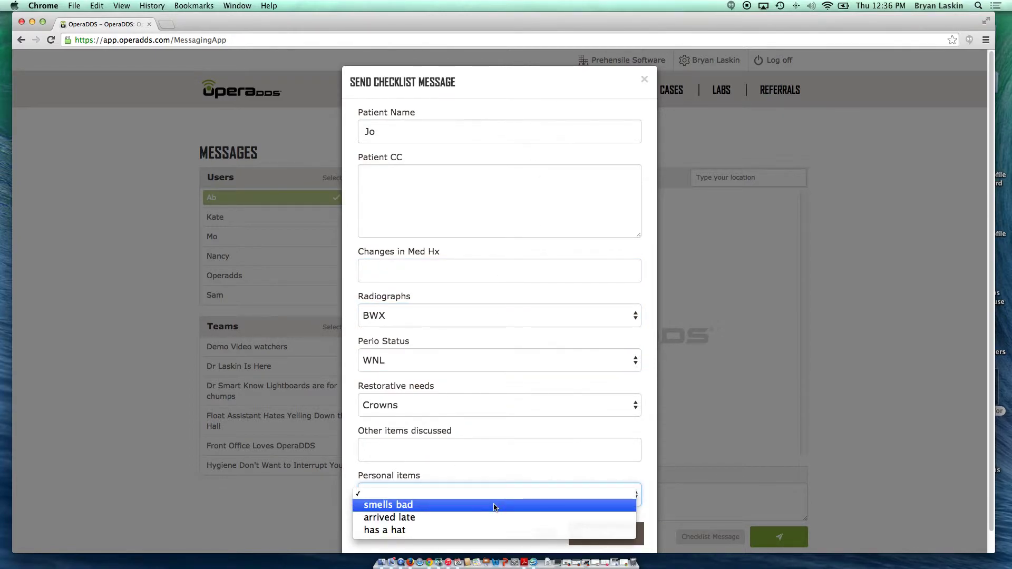
click(511, 446)
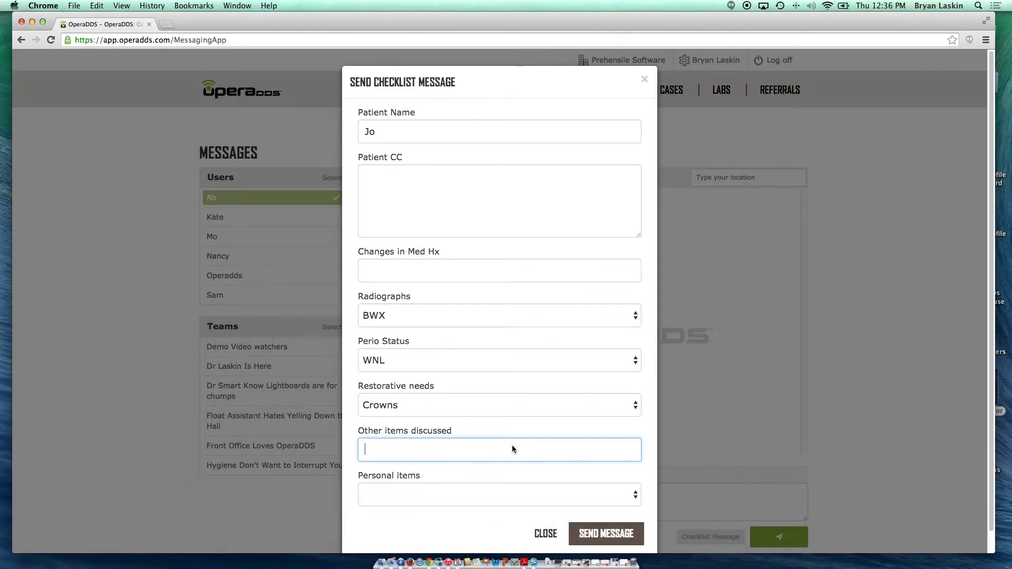
text(Is wanting to schedule u)
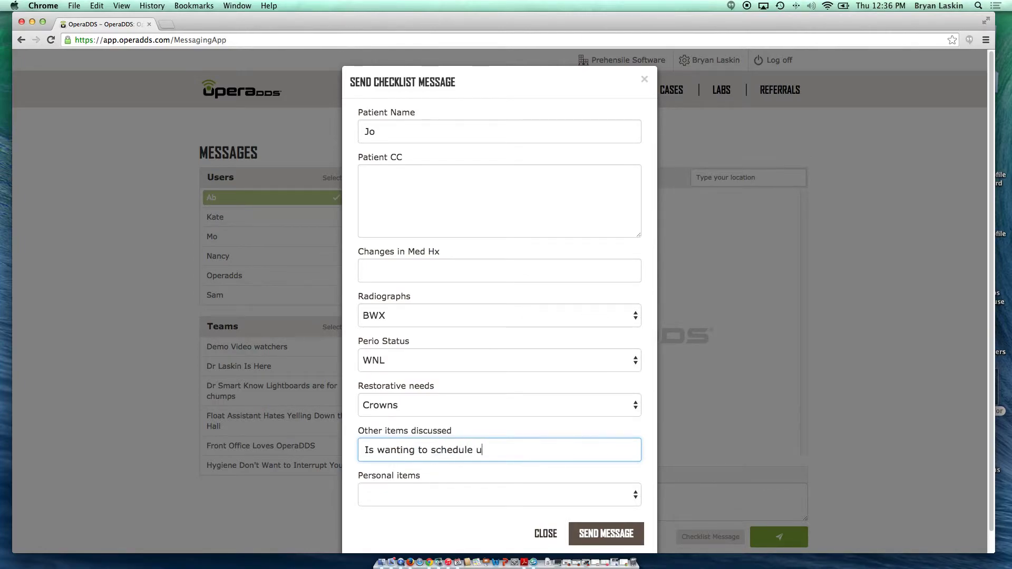
key(BackSpace)
text(yesterday)
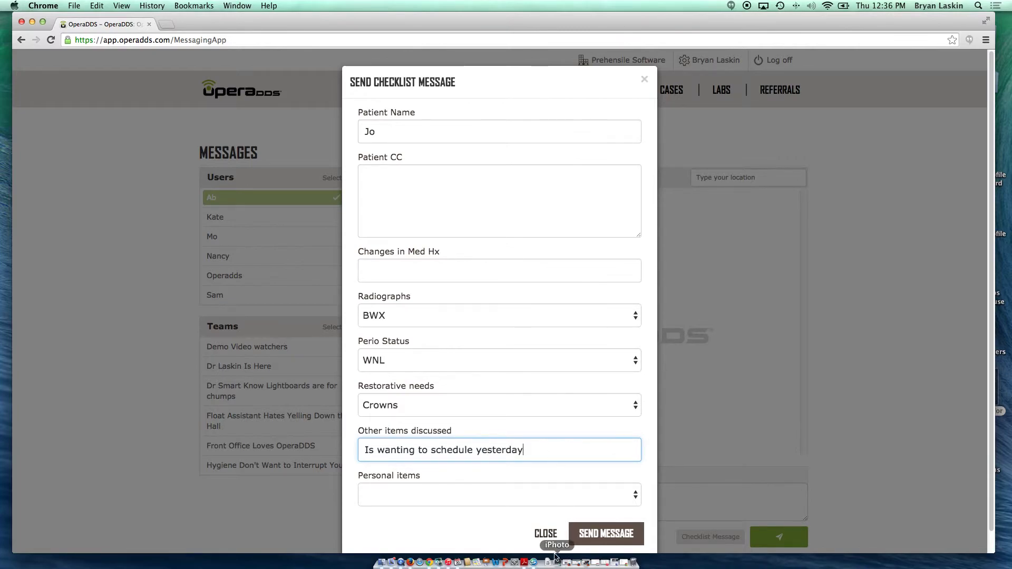
click(604, 533)
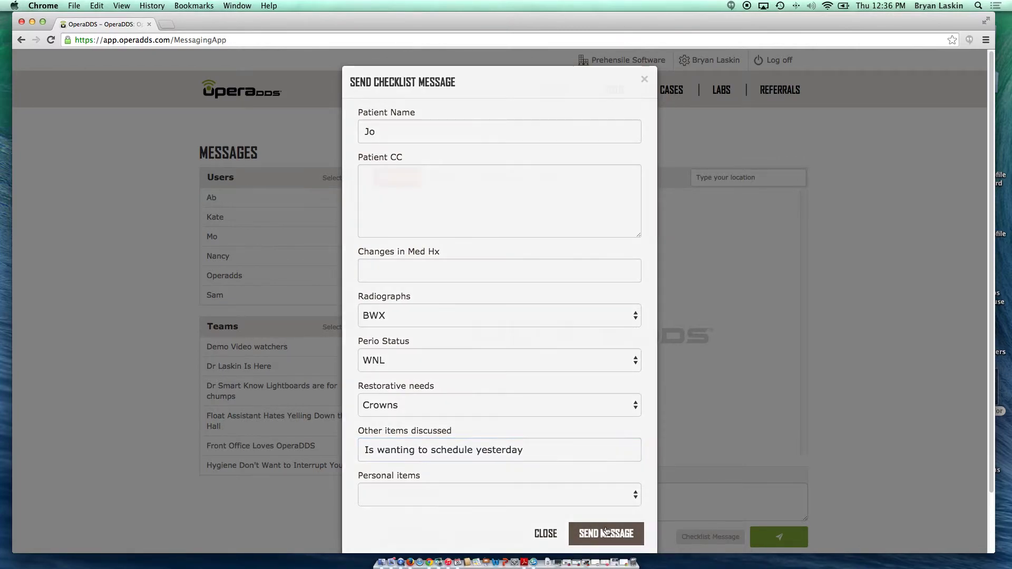